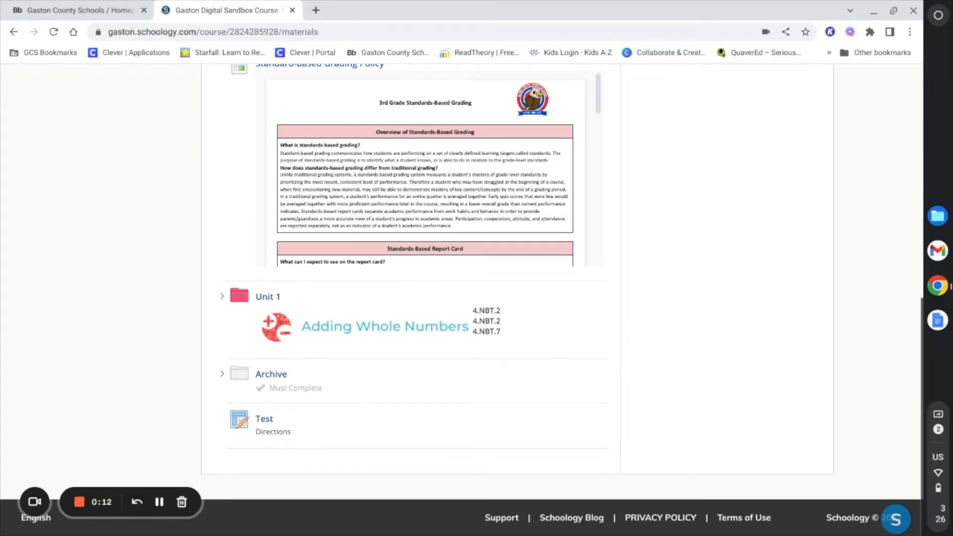
Step: Open the "Test" assignment from the course materials and start working on its submission
scroll(716, 328, up, 9)
scroll(716, 328, down, 6)
scroll(417, 355, down, 3)
click(264, 420)
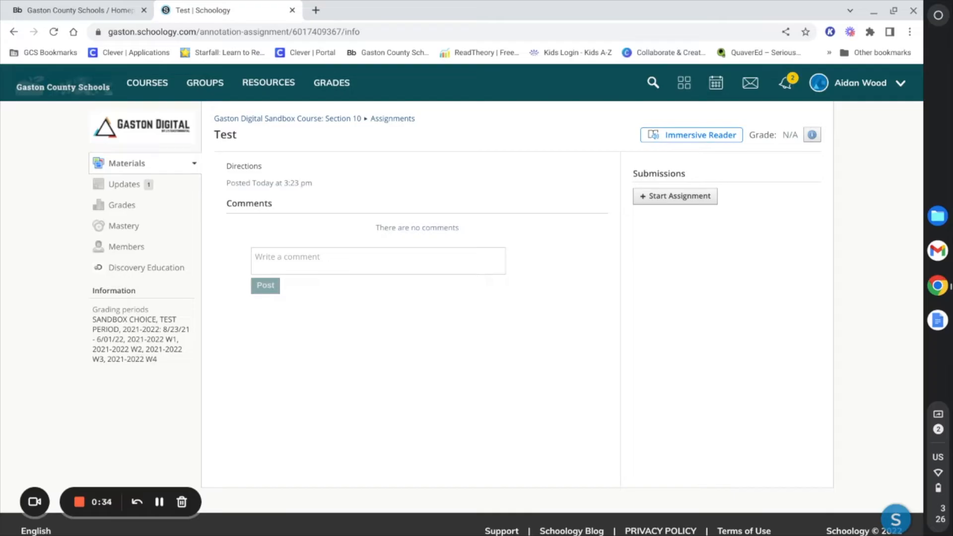
click(666, 203)
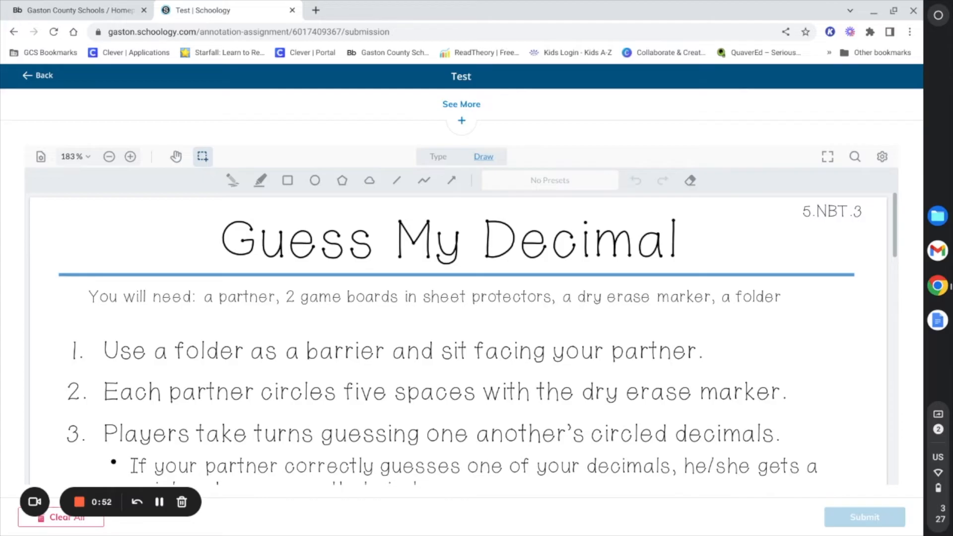
Step: Highlight the worksheet's first instruction, "Use a folder as a barrier and sit facing your partner.", with the yellow text highlight
click(440, 159)
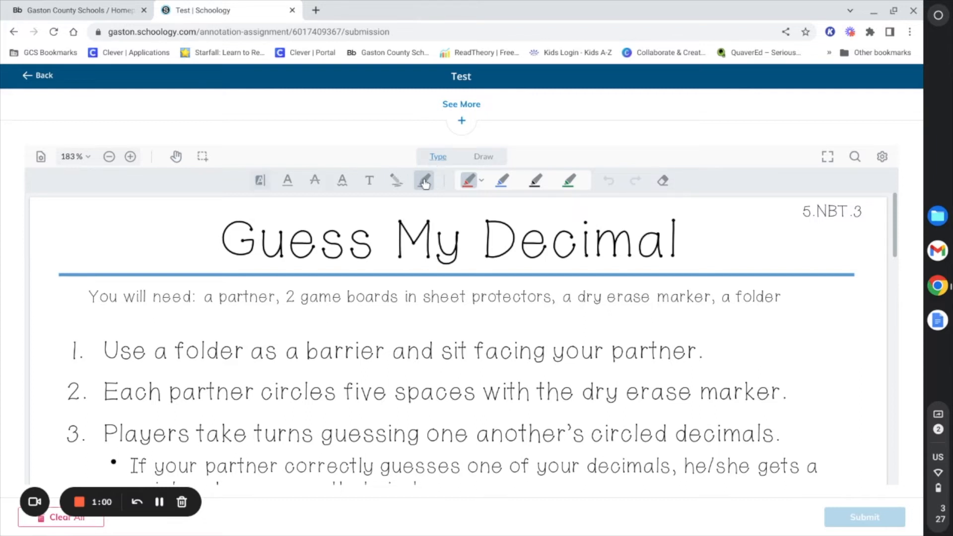
click(263, 184)
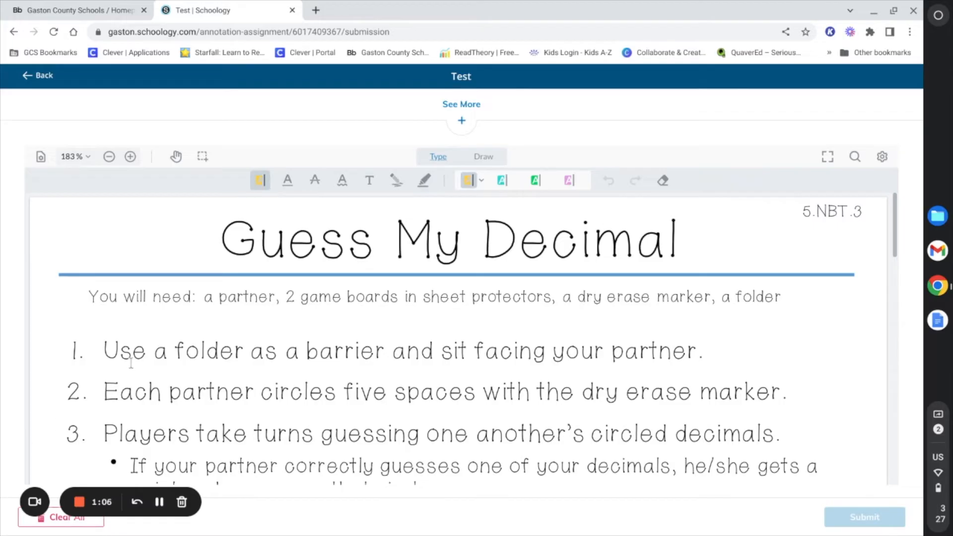
drag(103, 350, 712, 346)
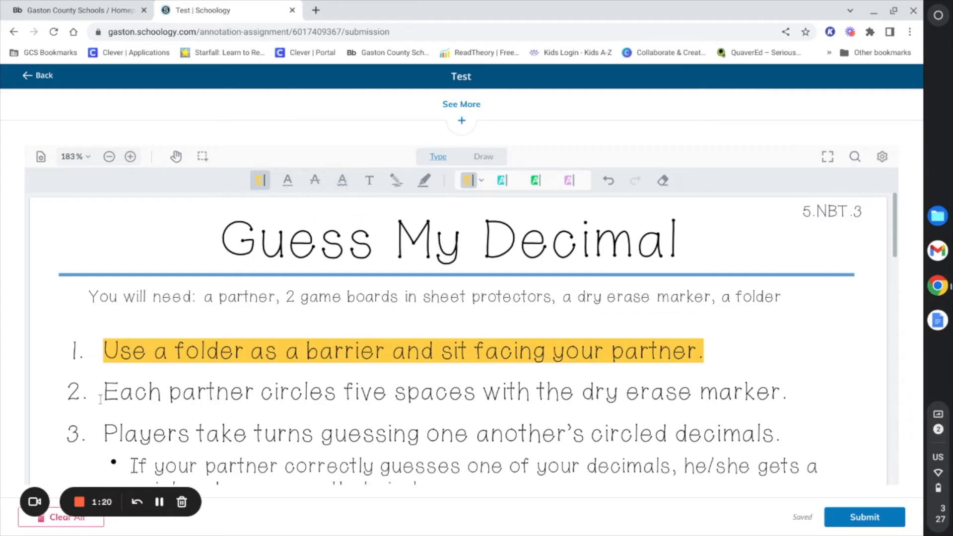
Step: Mark "Each partner" in the second instruction with a red squiggly underline and view the underline's colour options
click(342, 189)
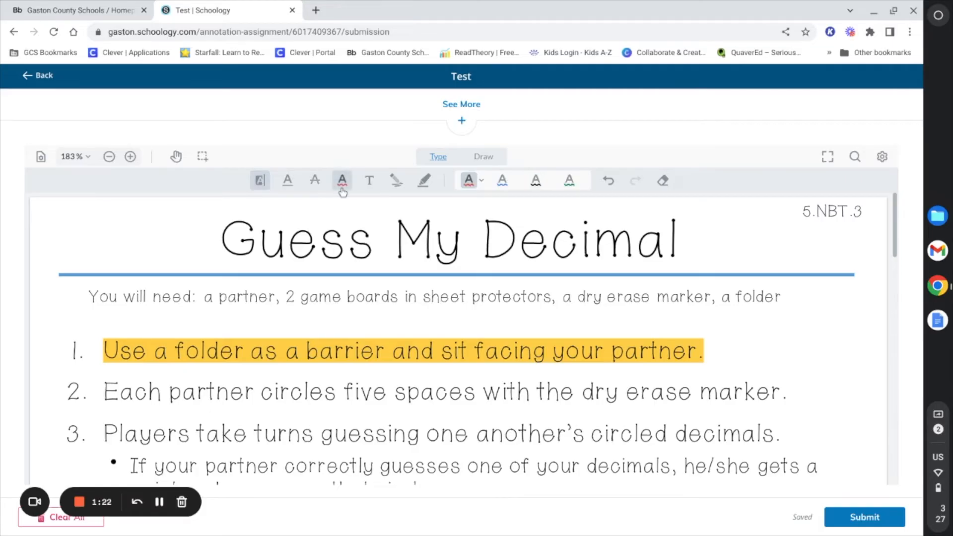
drag(102, 395, 250, 397)
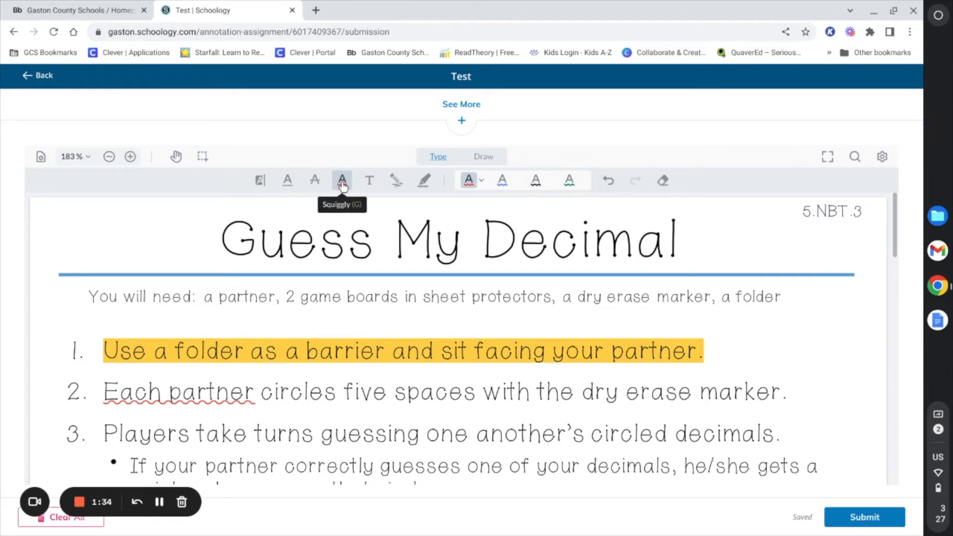
click(485, 184)
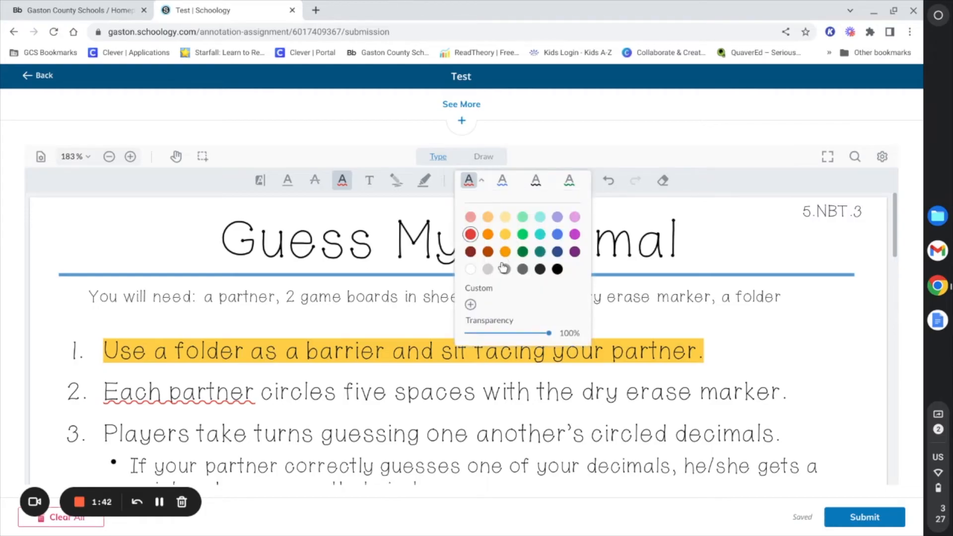
Step: Add green 12pt Helvetica free text reading "This is my text." above the end of the first instruction
click(371, 182)
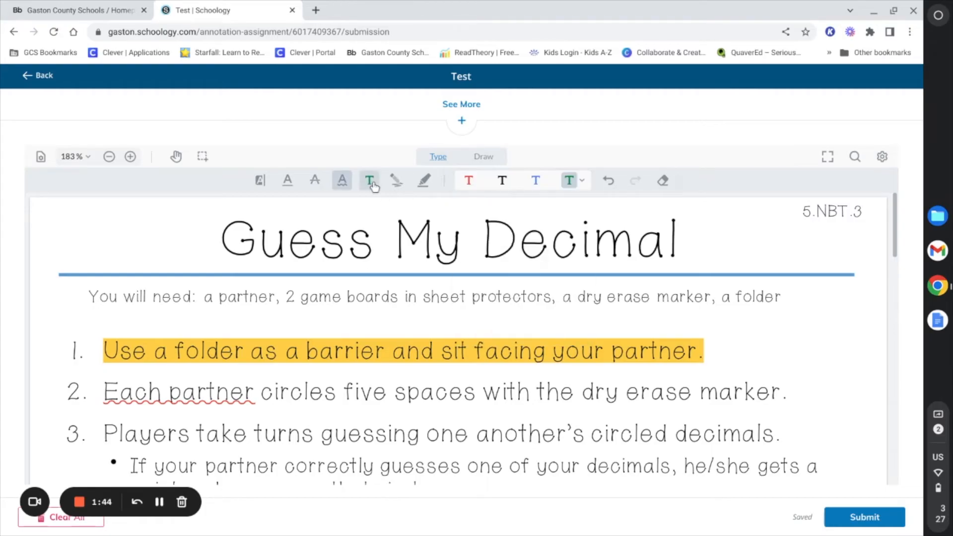
click(583, 183)
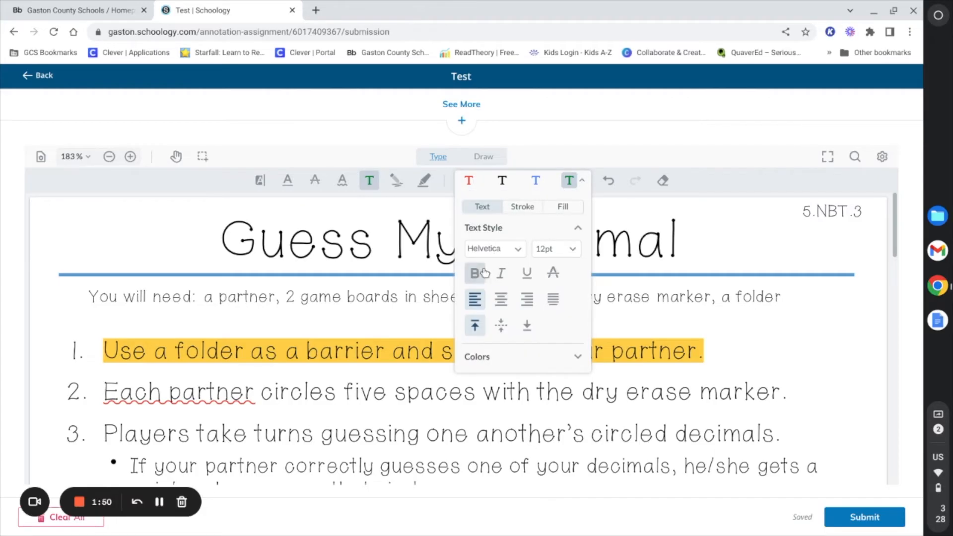
click(553, 273)
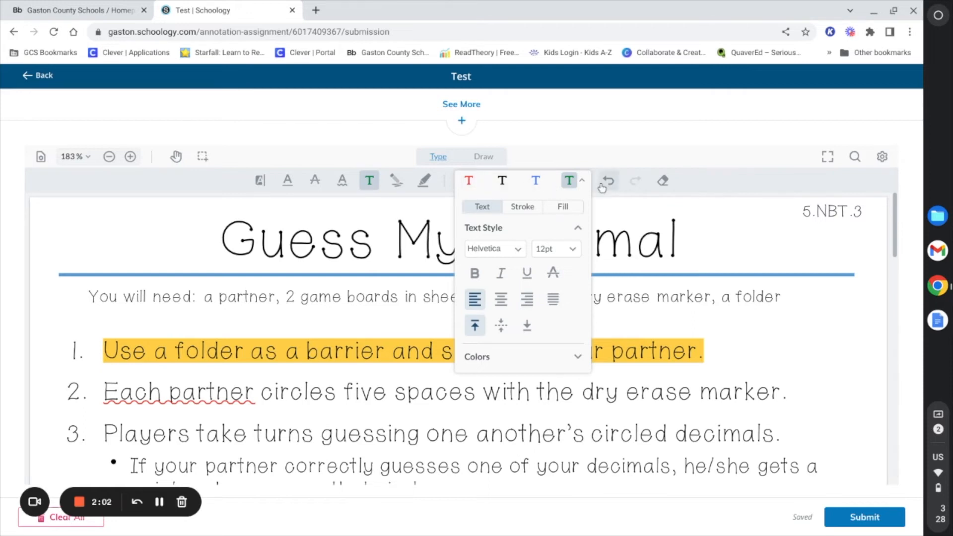
click(585, 182)
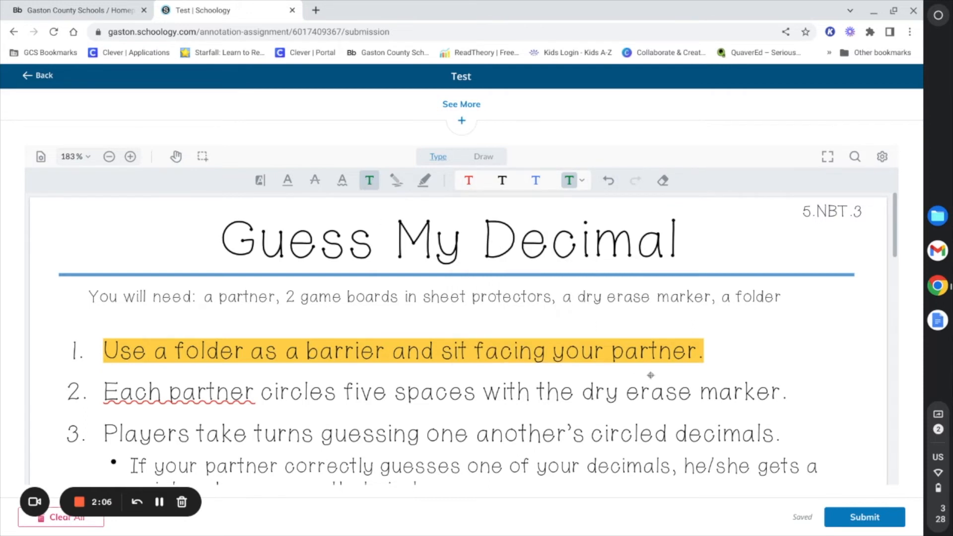
click(721, 325)
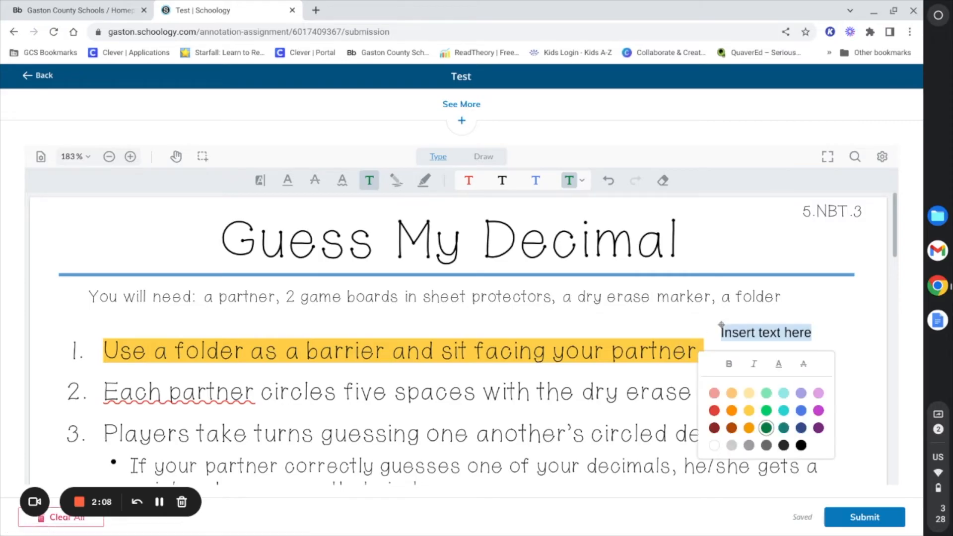
text(Th)
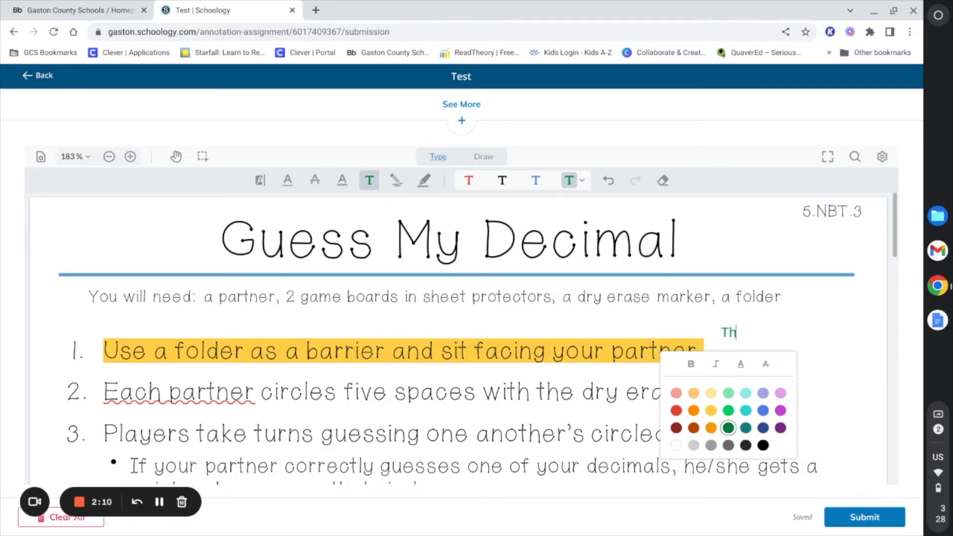
text(is is my text.)
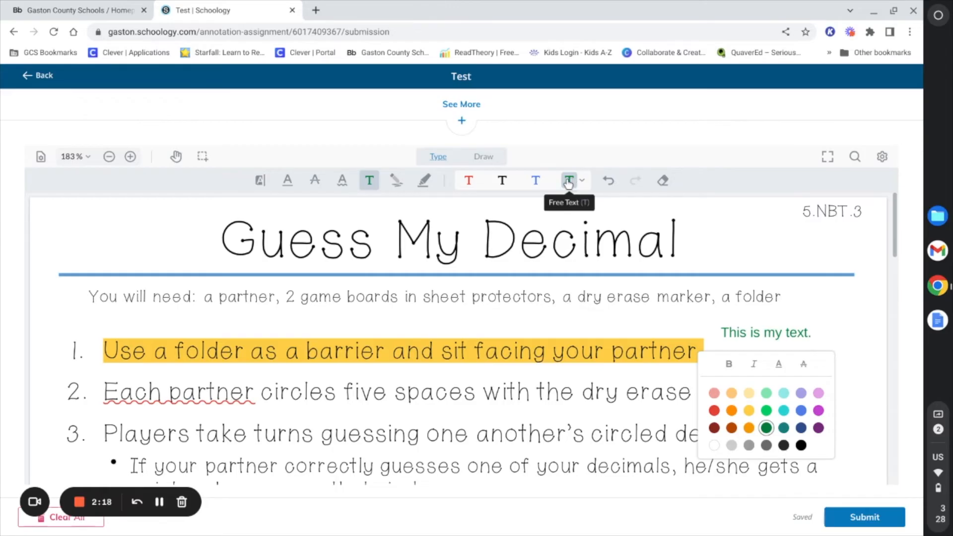
Step: Circle "Guess" with a red freehand stroke, and mark the "You will need" line and "My Decimal" with the 20pt red freehand highlighter
click(397, 182)
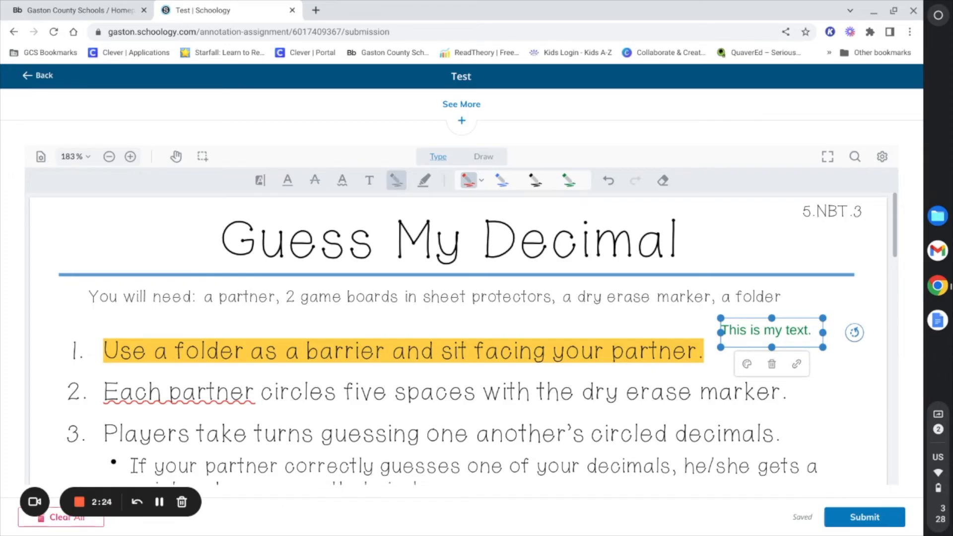
mouse_move(357, 217)
mouse_down()
mouse_move(303, 304)
mouse_move(268, 219)
mouse_up()
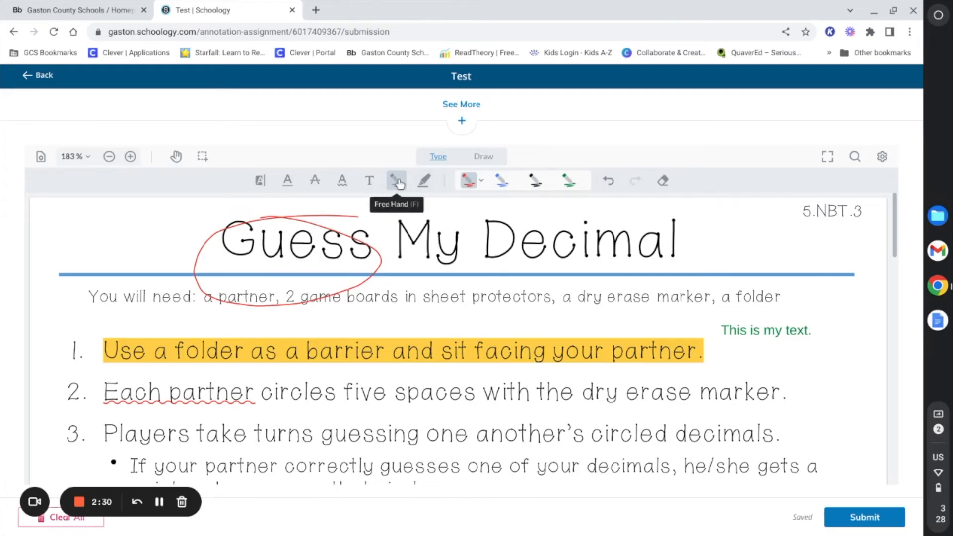
click(424, 182)
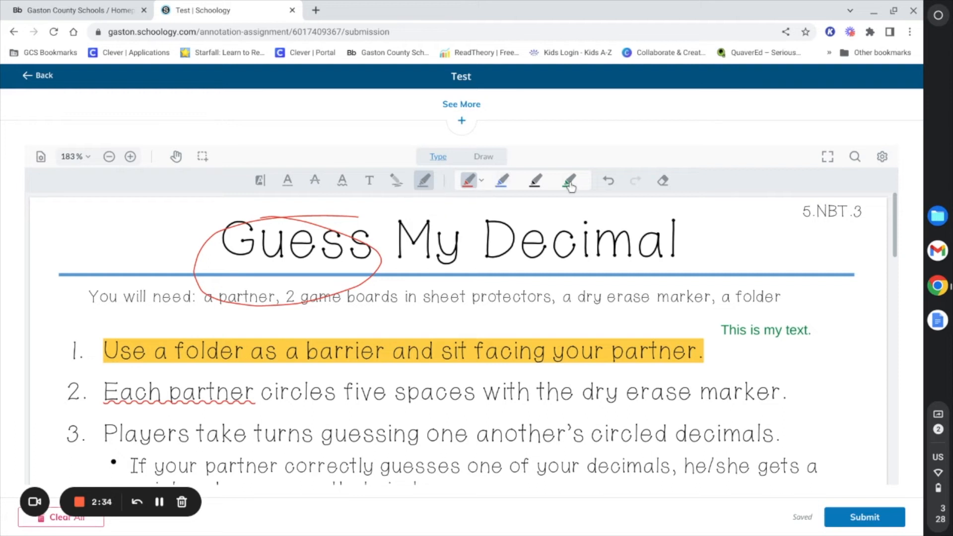
click(481, 182)
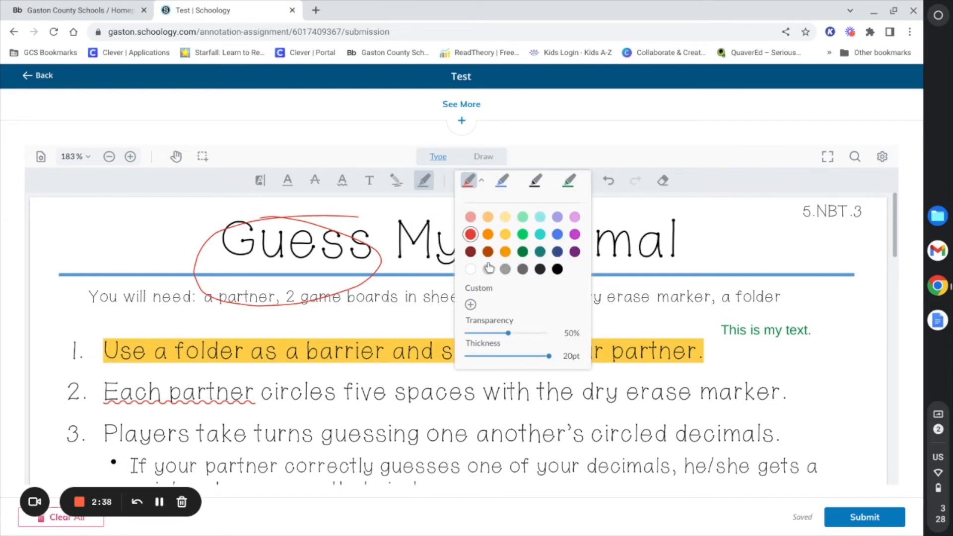
click(484, 184)
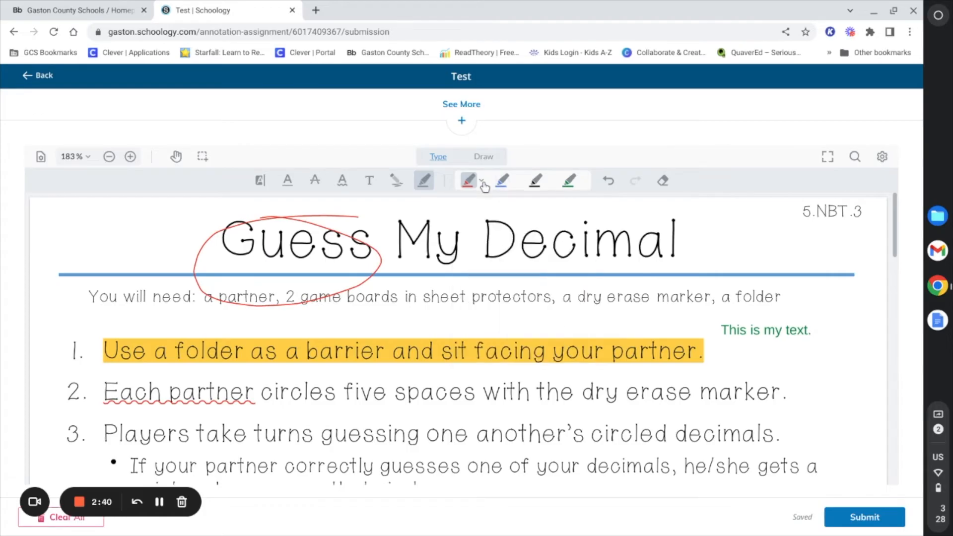
drag(70, 297, 742, 296)
mouse_move(673, 206)
mouse_down()
mouse_move(631, 271)
mouse_move(392, 249)
mouse_move(687, 227)
mouse_up()
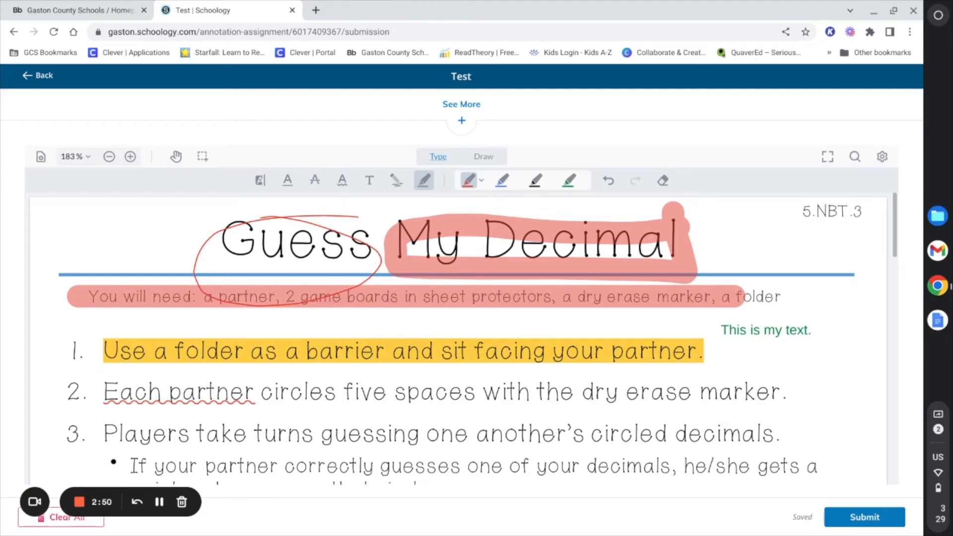
Step: Draw a red 1pt solid rectangle around "five spaces" in the second instruction and view the rectangle's style options
click(262, 182)
click(491, 158)
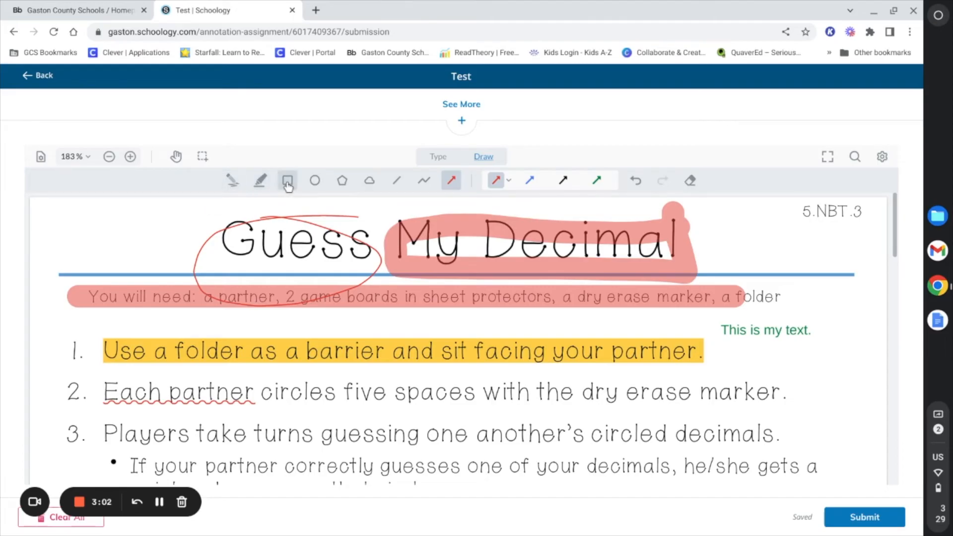
click(287, 184)
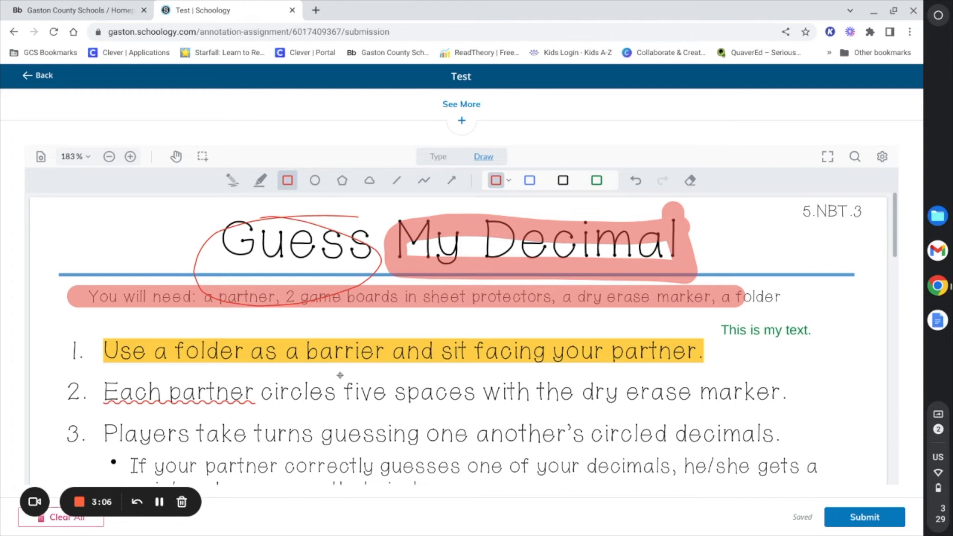
drag(341, 377, 479, 407)
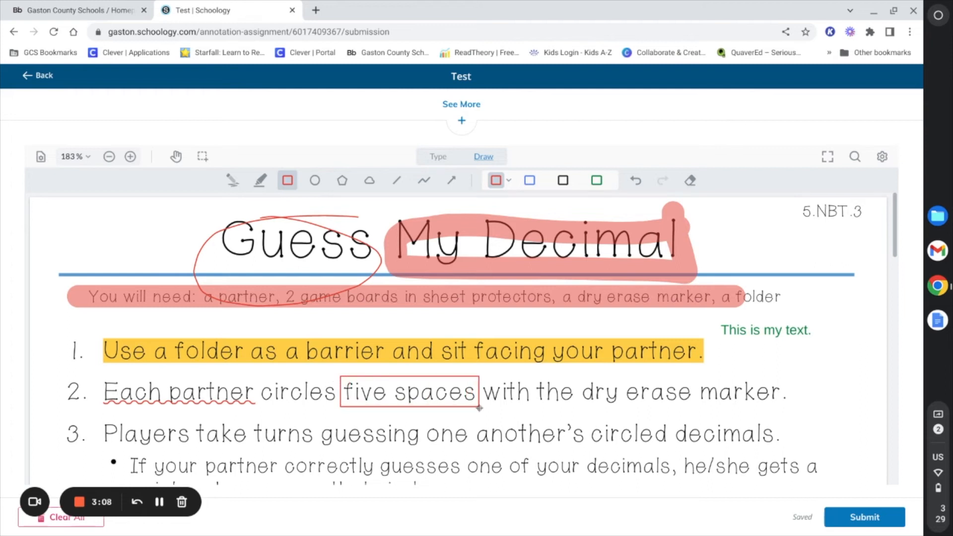
click(510, 183)
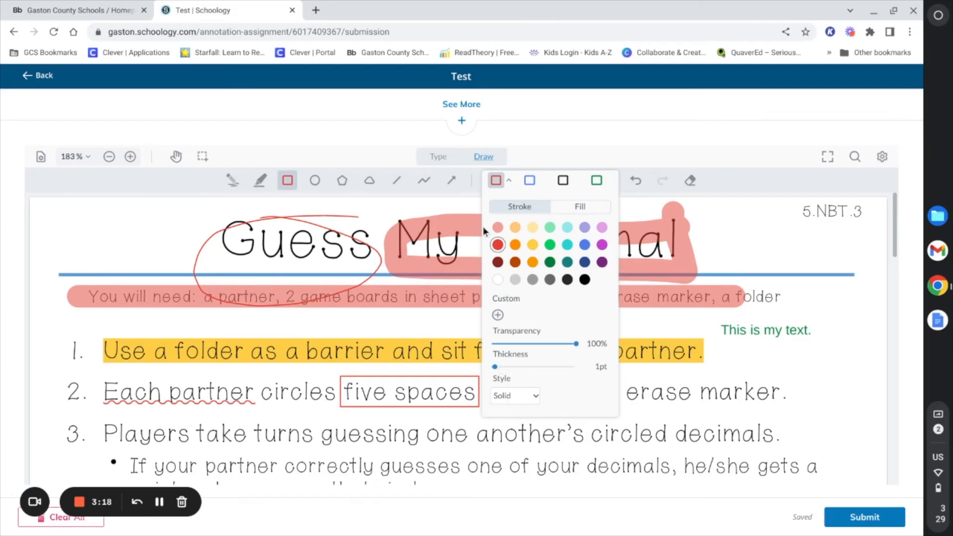
Step: Draw a straight red line beneath "circles five" and a red zigzag polyline beside the ends of the first two instructions
click(397, 185)
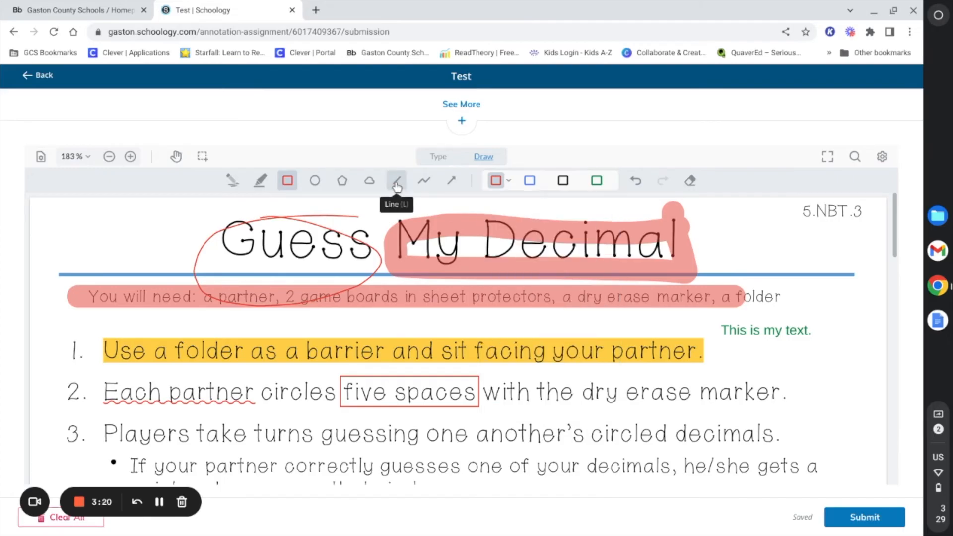
drag(293, 411, 399, 411)
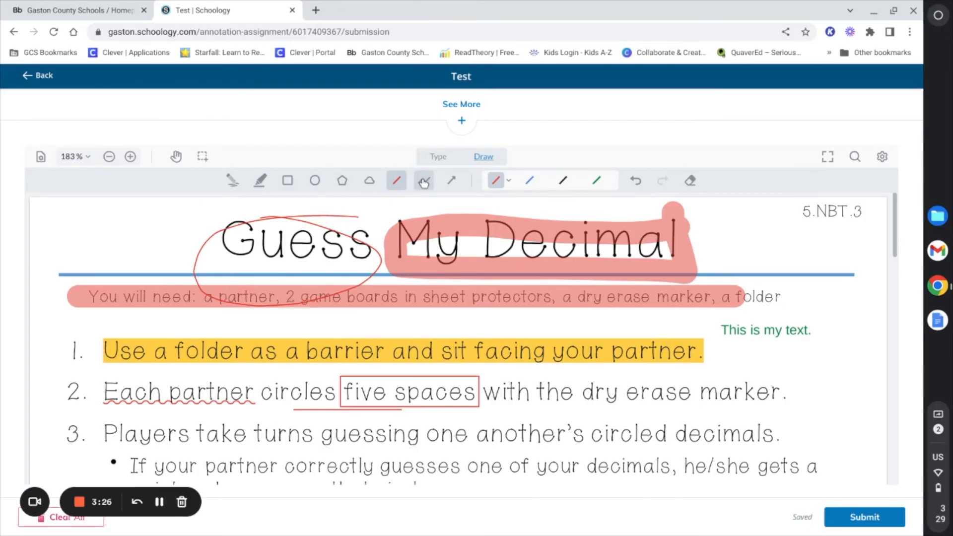
click(423, 182)
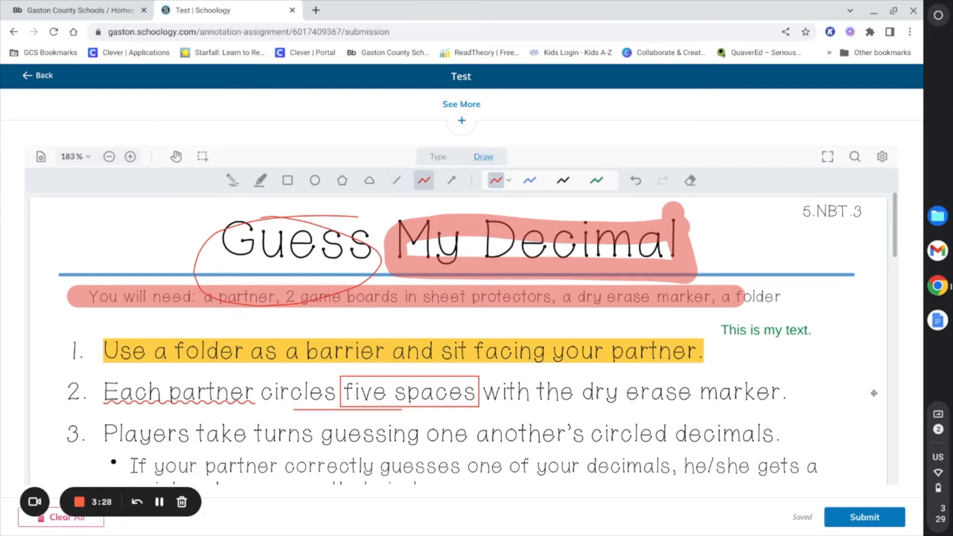
mouse_move(852, 414)
mouse_down()
mouse_move(807, 329)
mouse_move(794, 363)
mouse_move(756, 275)
mouse_up()
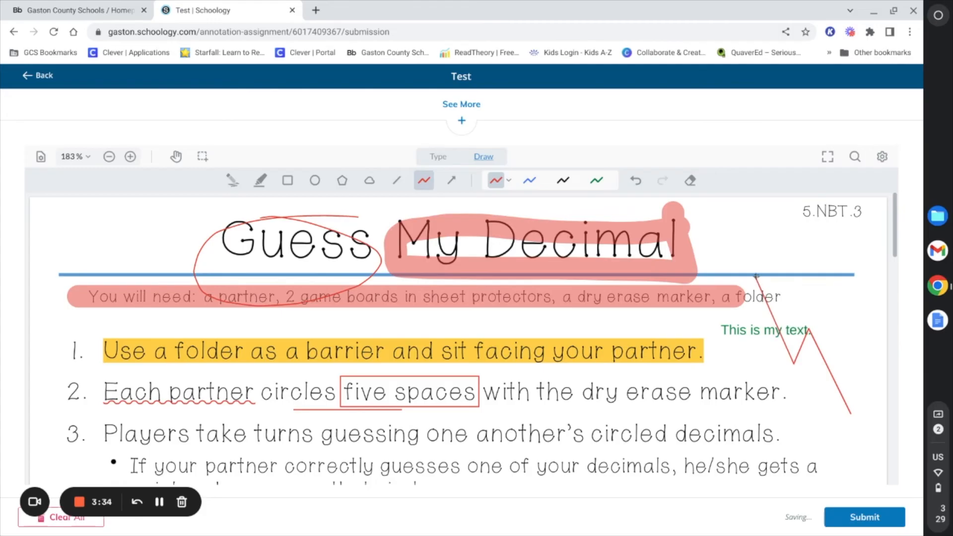
Step: Draw an 11pt red arrow over the third instruction, pointing at the end of "another's"
click(451, 181)
click(510, 182)
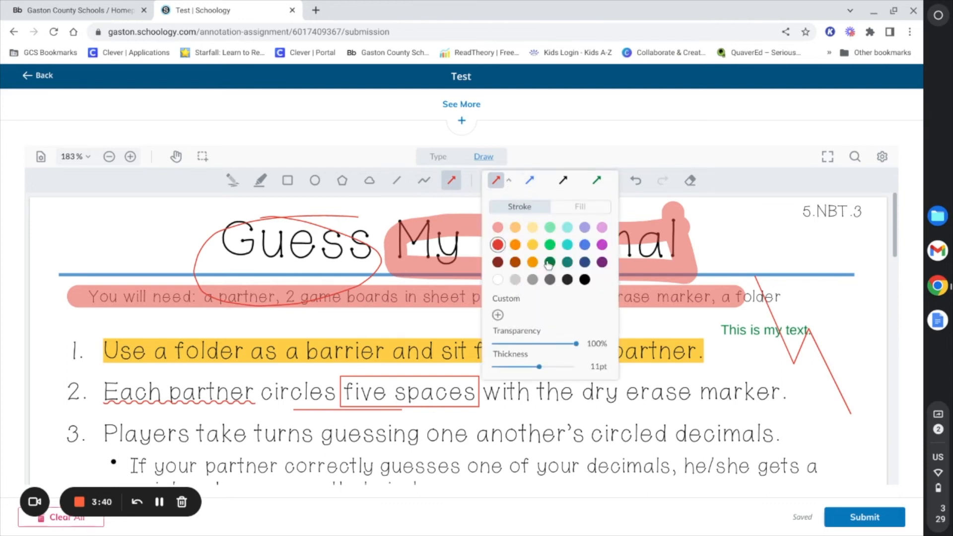
drag(751, 419, 590, 434)
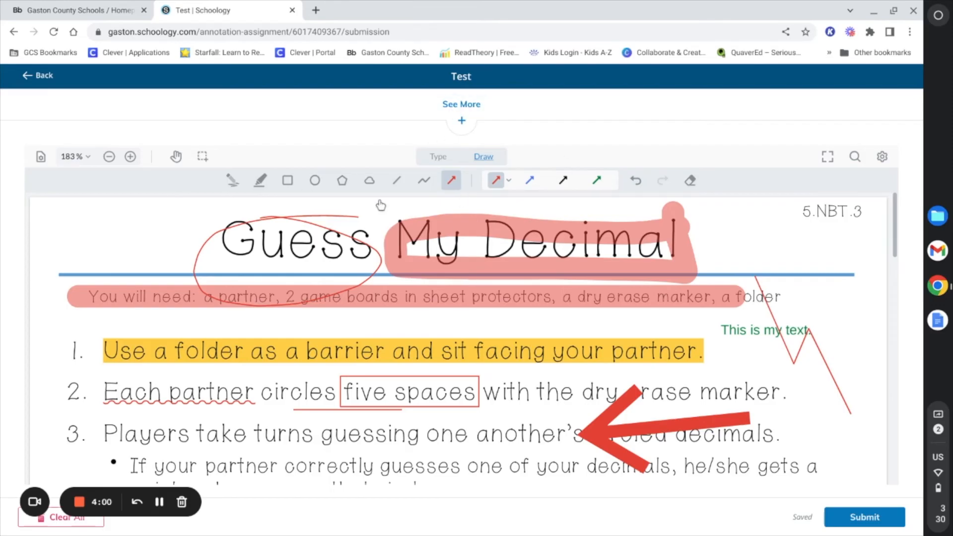
Step: Expand the assignment's directions above the worksheet to read them, and collapse them again
click(462, 123)
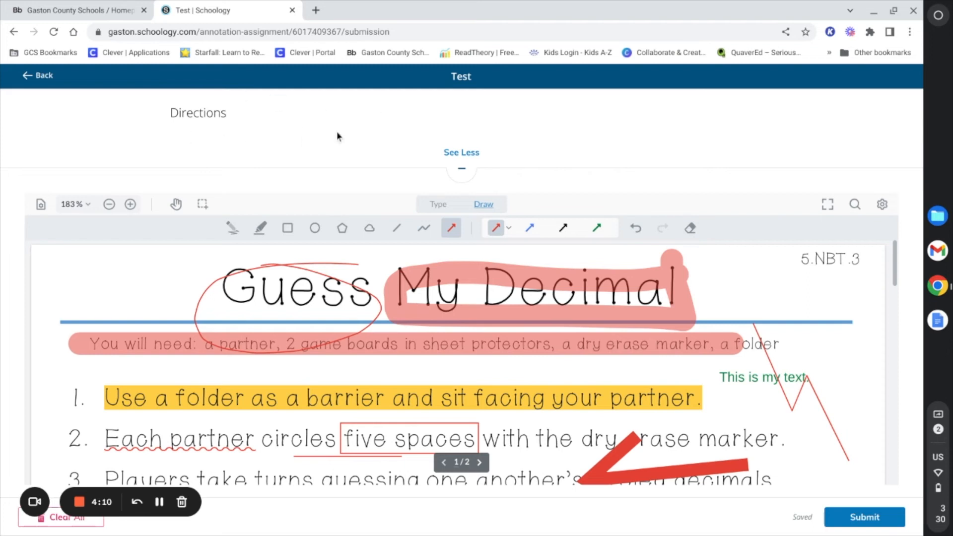
click(460, 171)
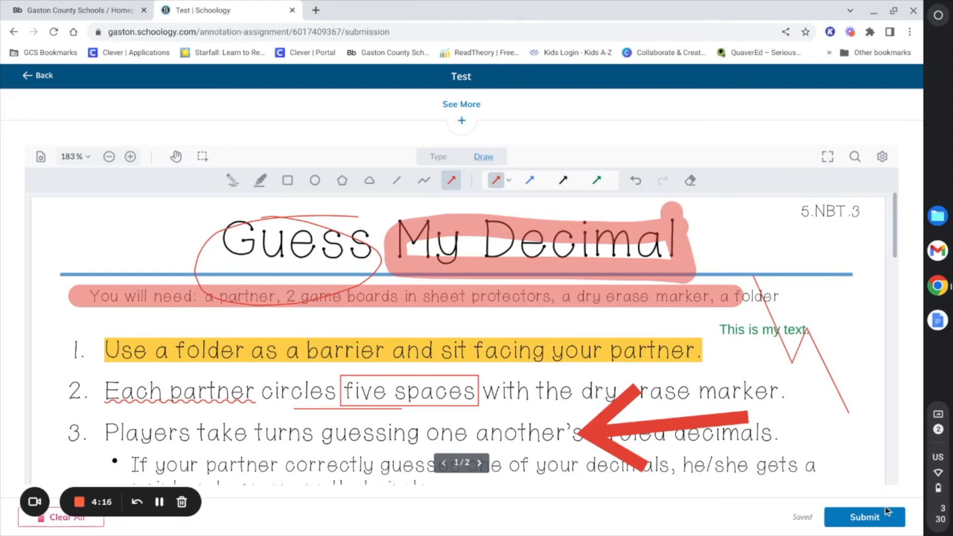
Step: Submit the annotated assignment and open the submitted work for viewing
click(865, 518)
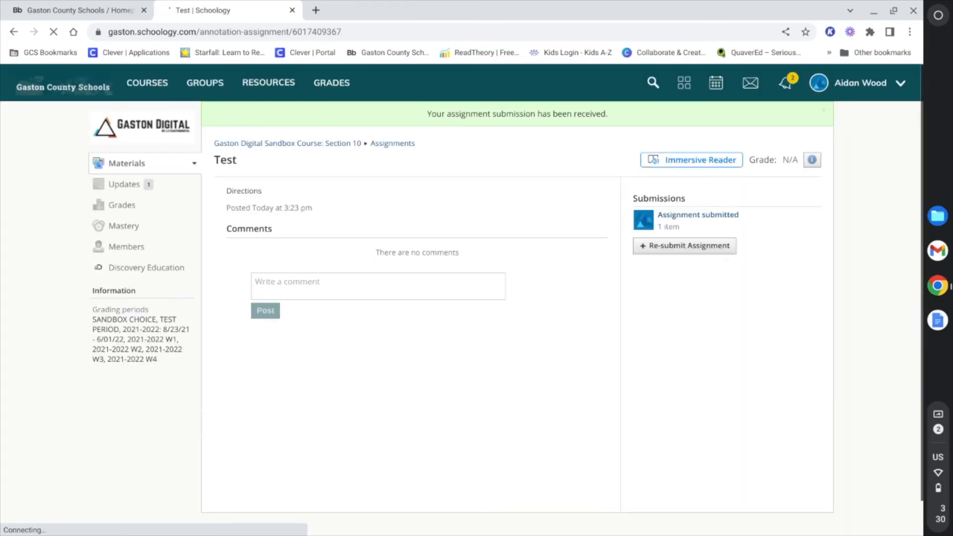
click(691, 223)
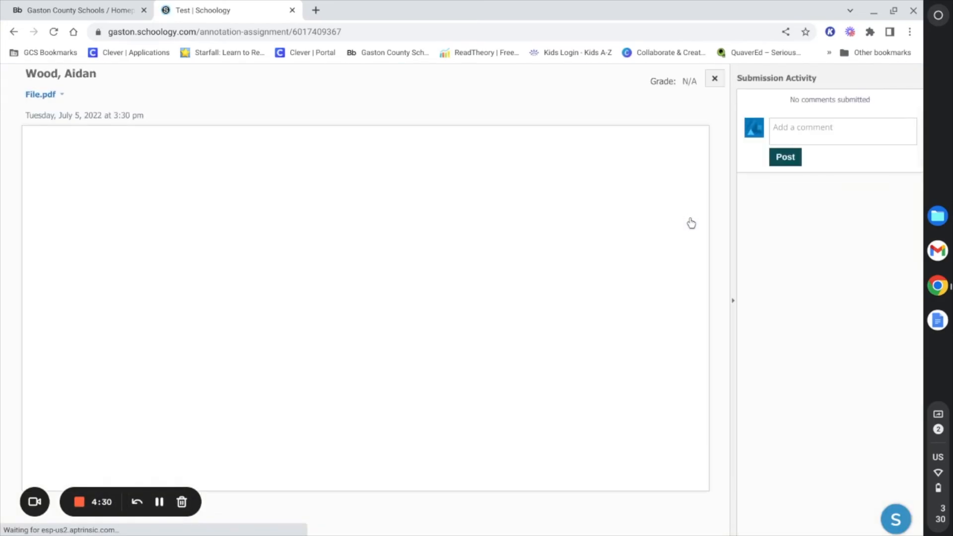